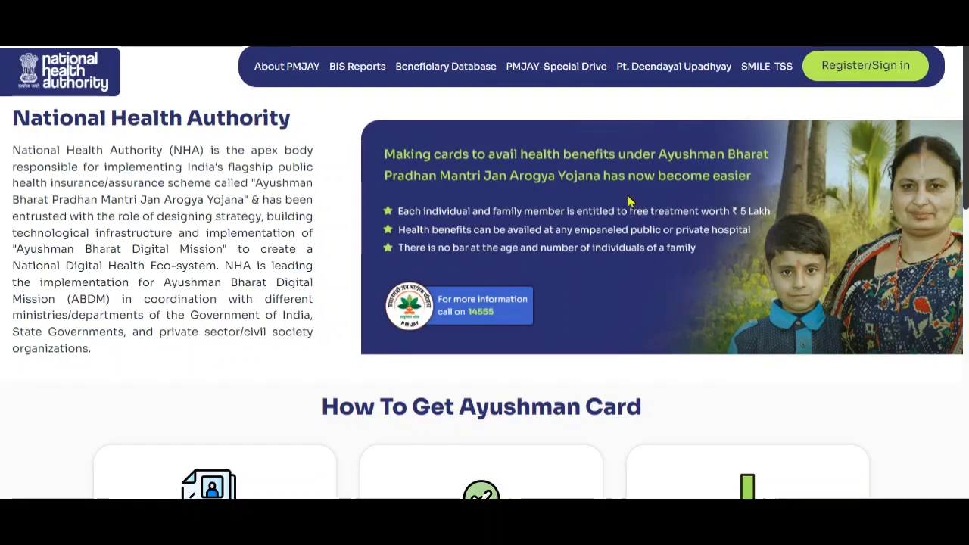
- Go from Register/Sign in to the blank Register As Self User form via the 'click here' link
click(843, 70)
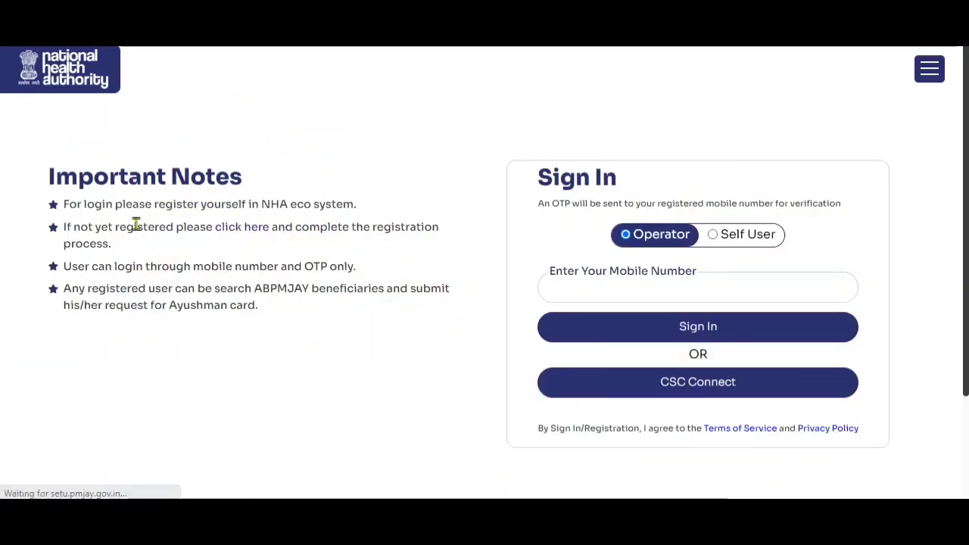
click(244, 230)
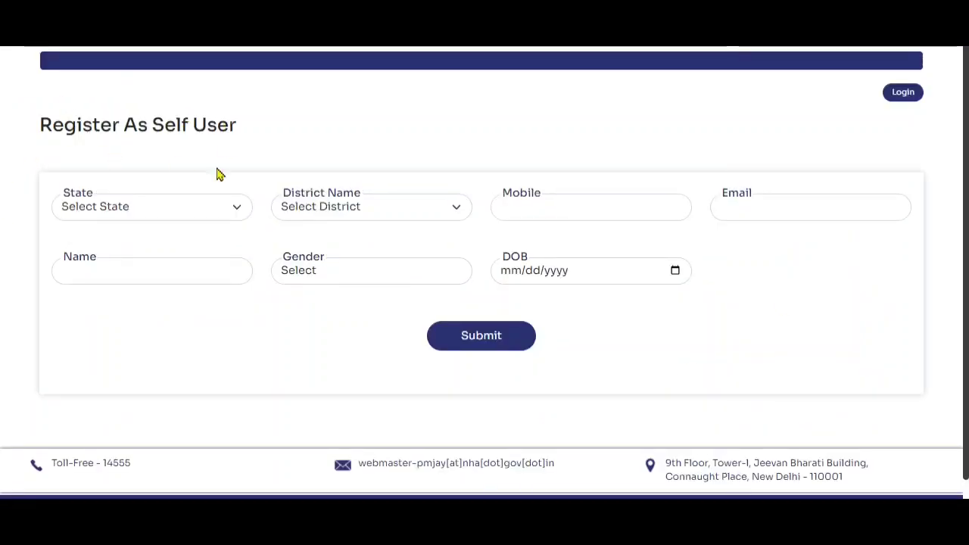
- Choose state BIHAR, district GAYA and gender Male on the registration form, then leave via Login
click(96, 213)
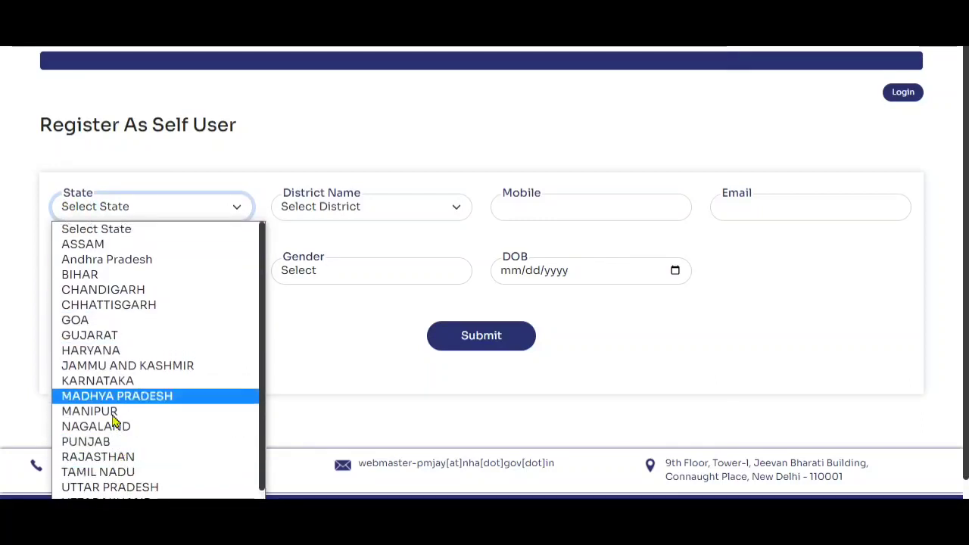
click(94, 275)
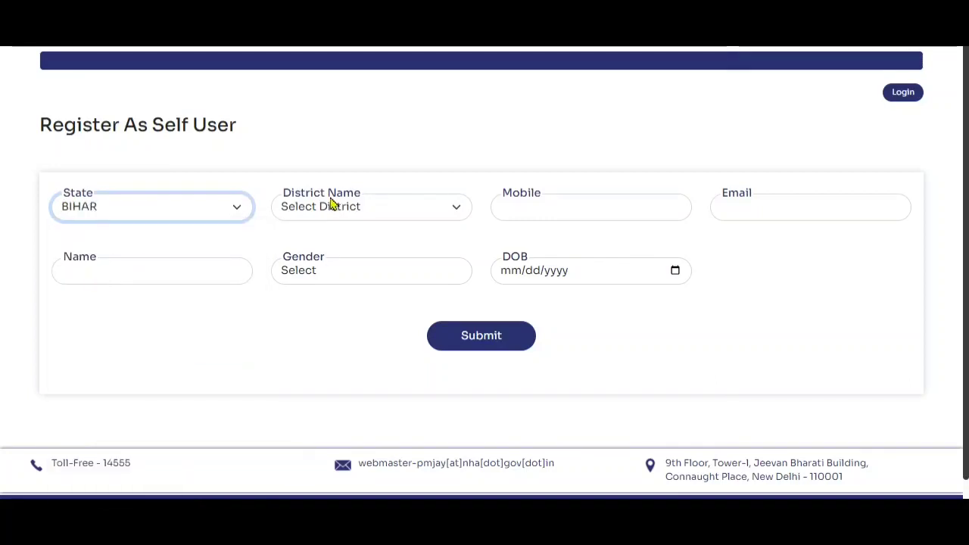
click(293, 205)
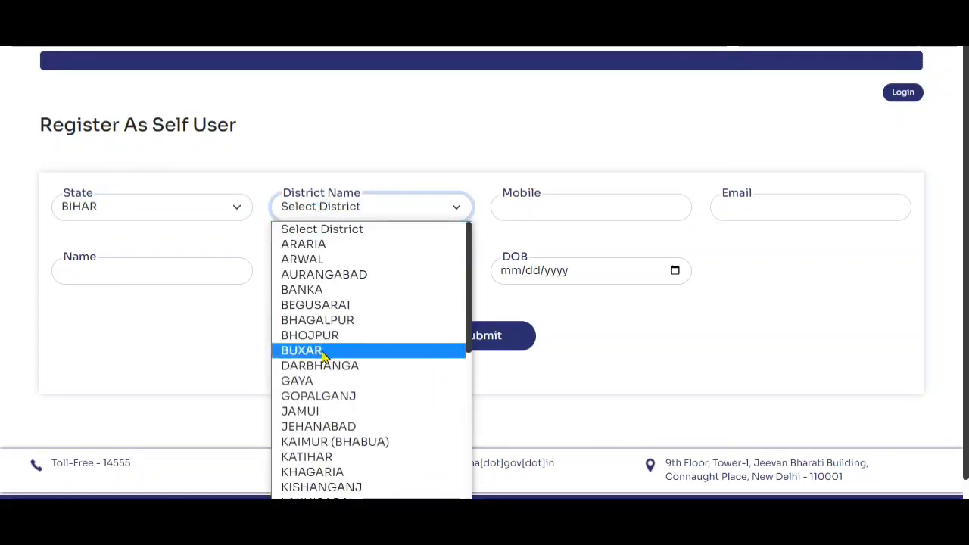
click(317, 386)
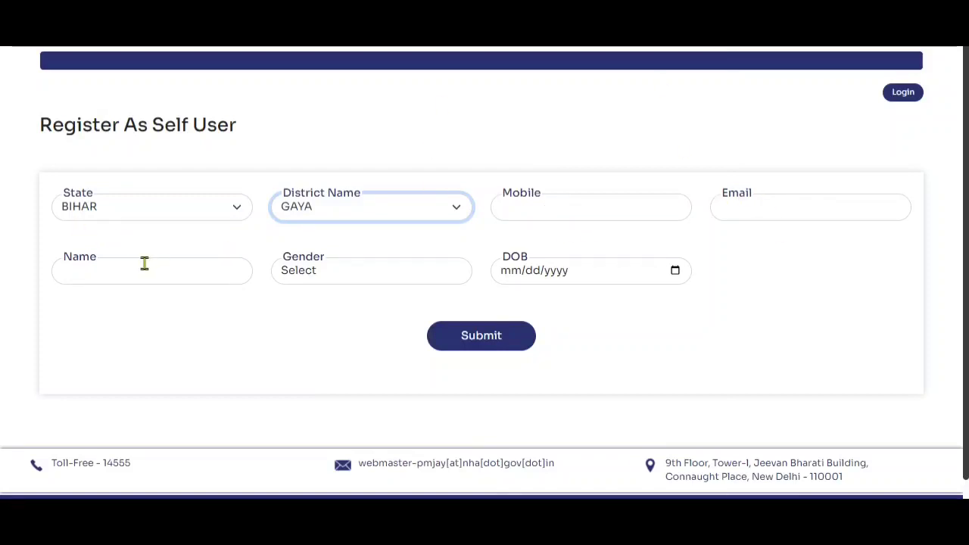
click(318, 274)
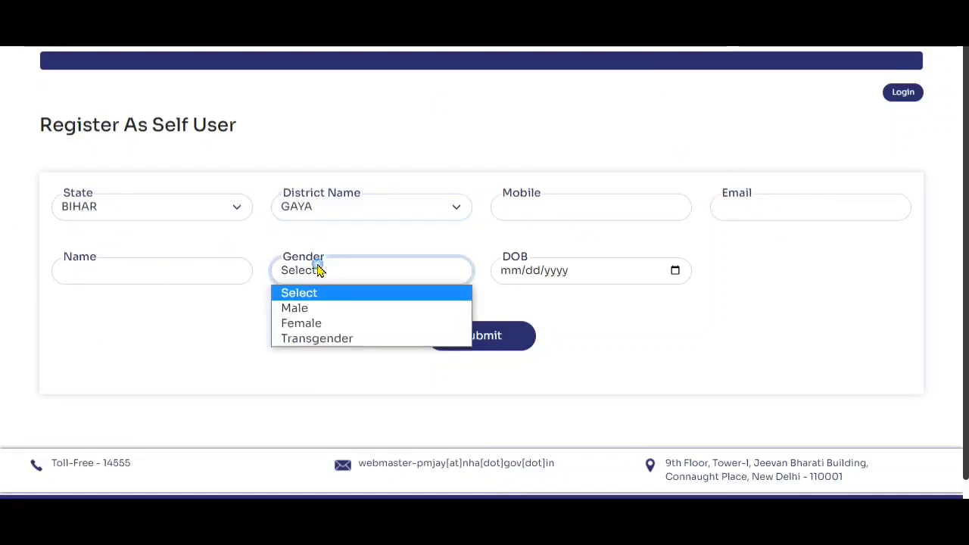
click(332, 310)
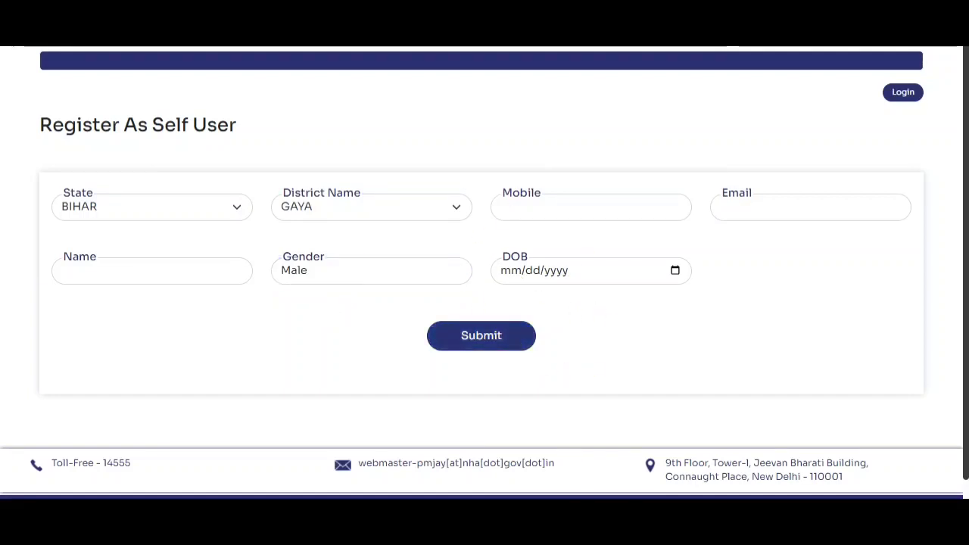
click(905, 97)
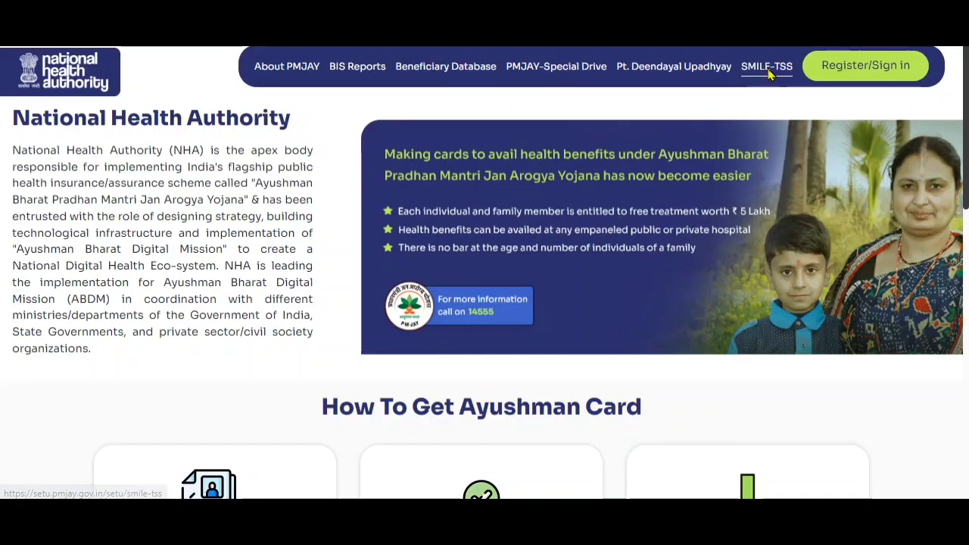
- On the SMILE-TSS sign-in page, enter the mobile number and request an OTP
click(820, 60)
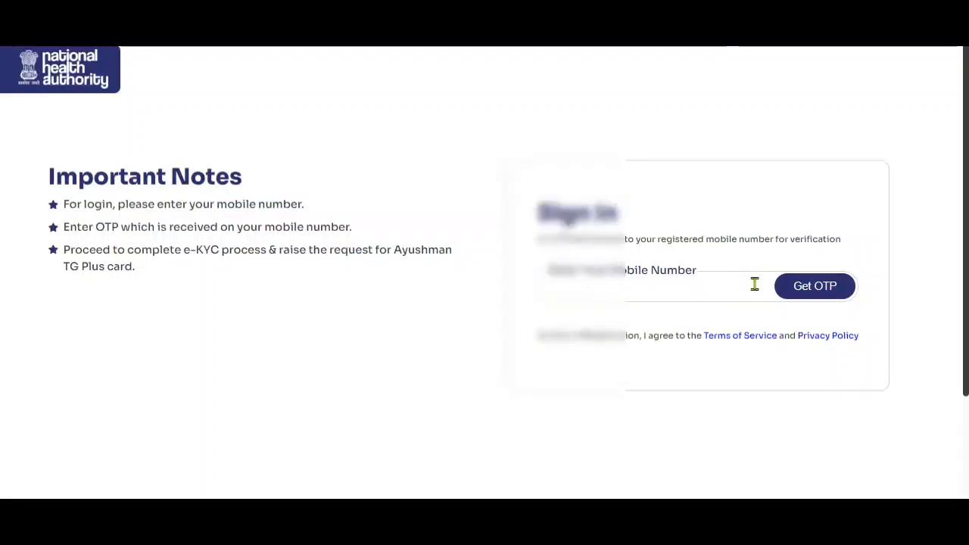
text(9999999999)
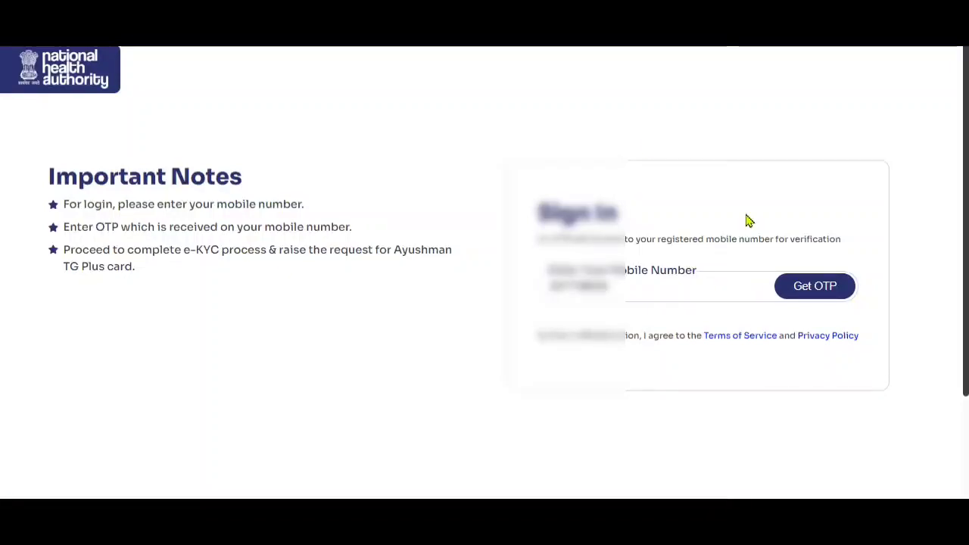
click(831, 293)
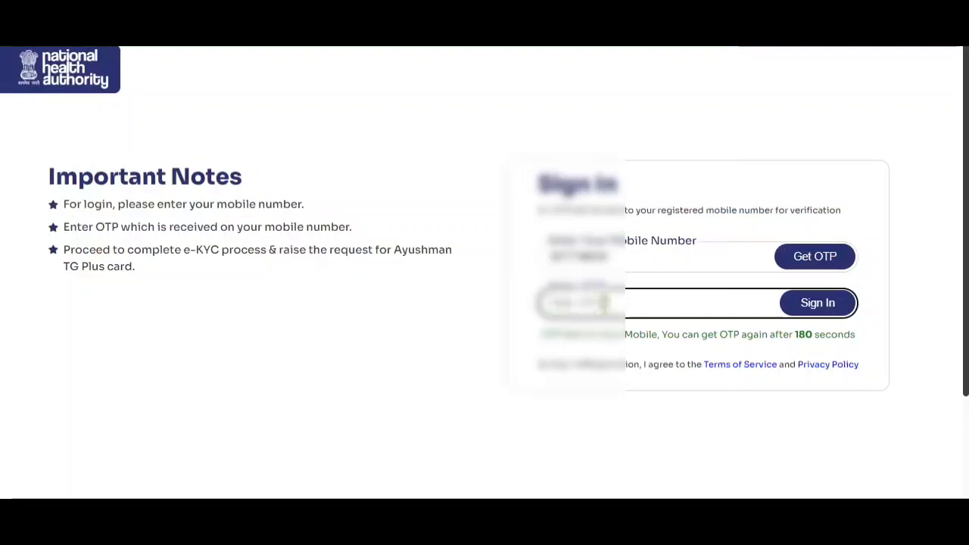
- Enter the received OTP, correcting a mistyped digit, and sign in
click(662, 307)
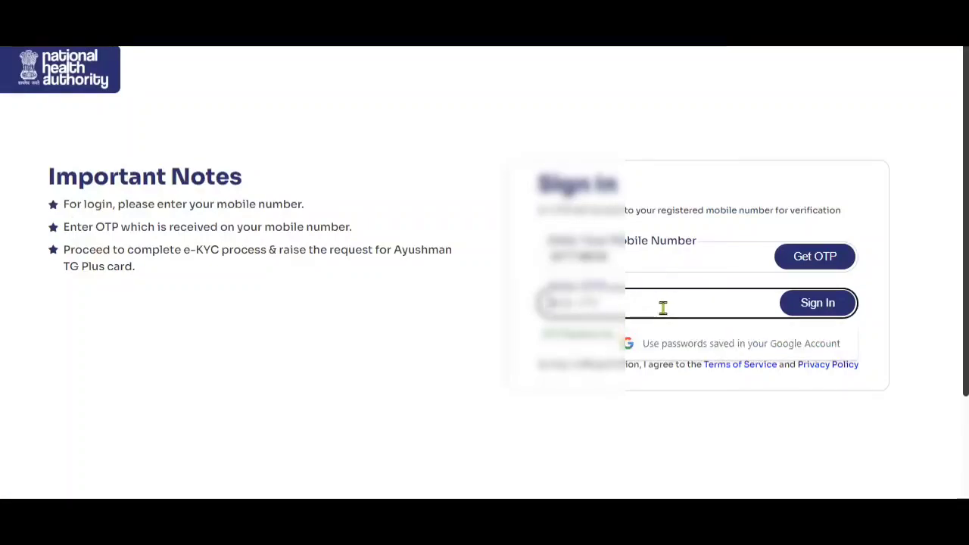
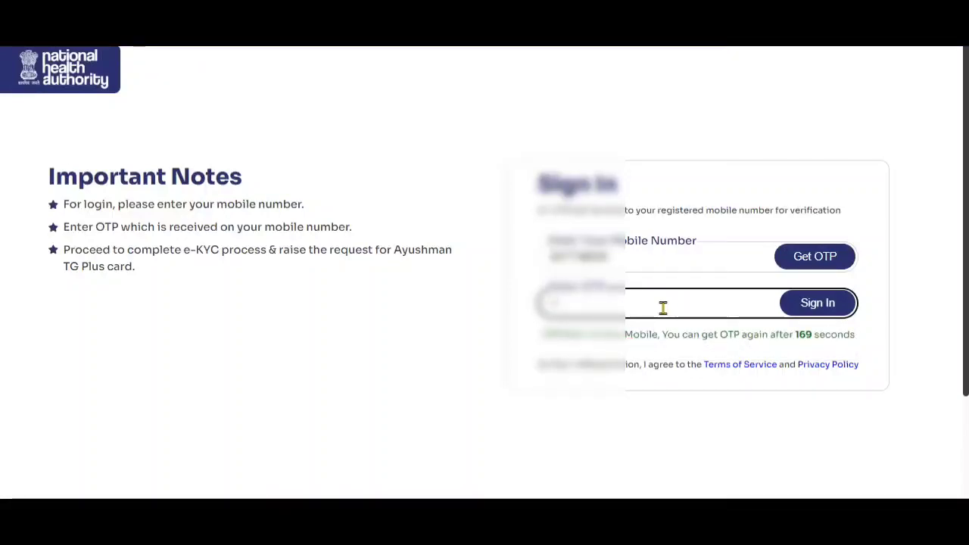
click(812, 309)
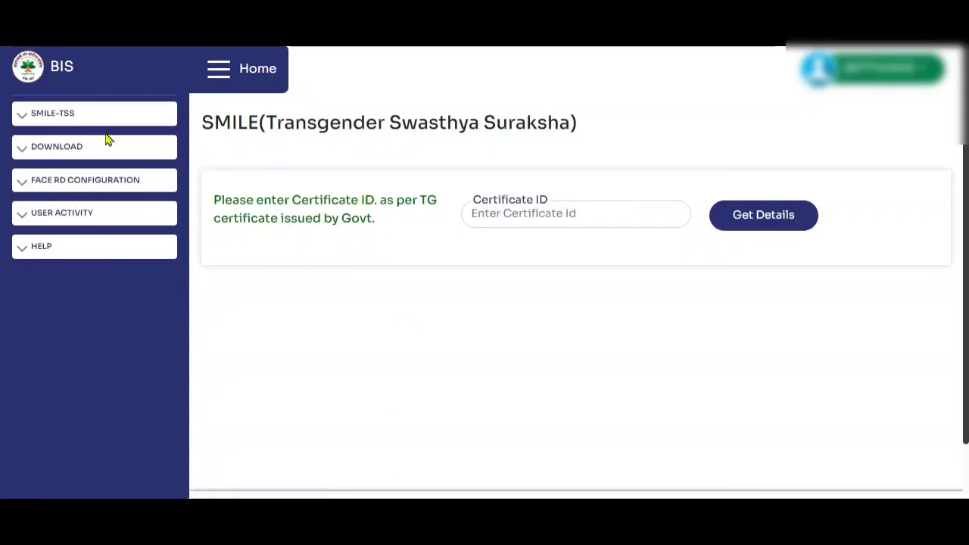
- View the Connect to Mobile RD Service page under FACE RD CONFIGURATION, then go back home
click(70, 189)
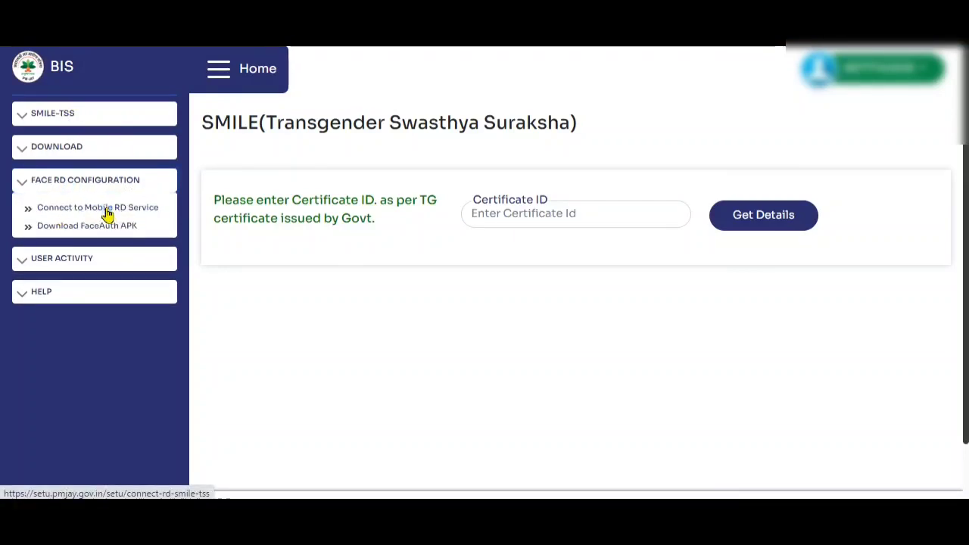
click(108, 216)
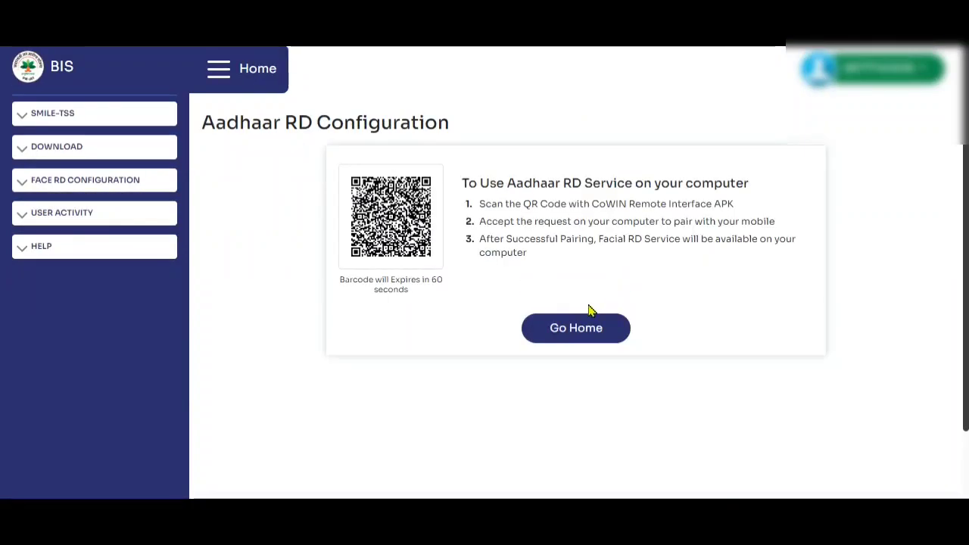
click(575, 333)
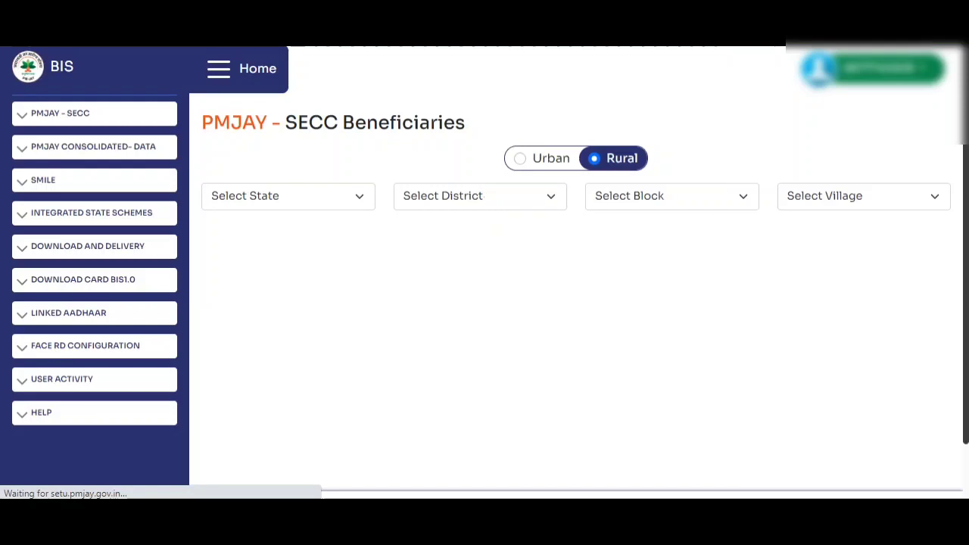
- Filter beneficiaries to BIHAR, ARARIA with a block and village, then open Search by HHID/Ration Card
click(282, 199)
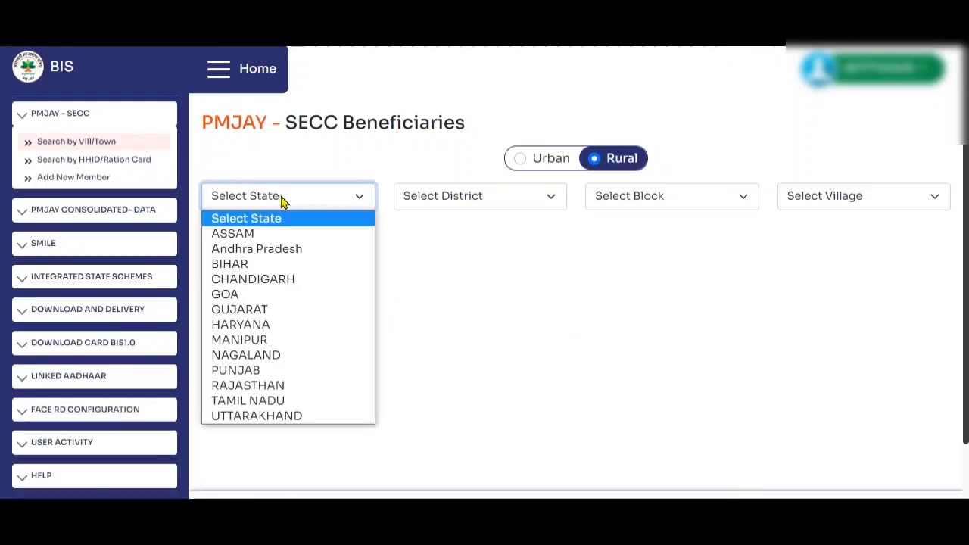
click(292, 264)
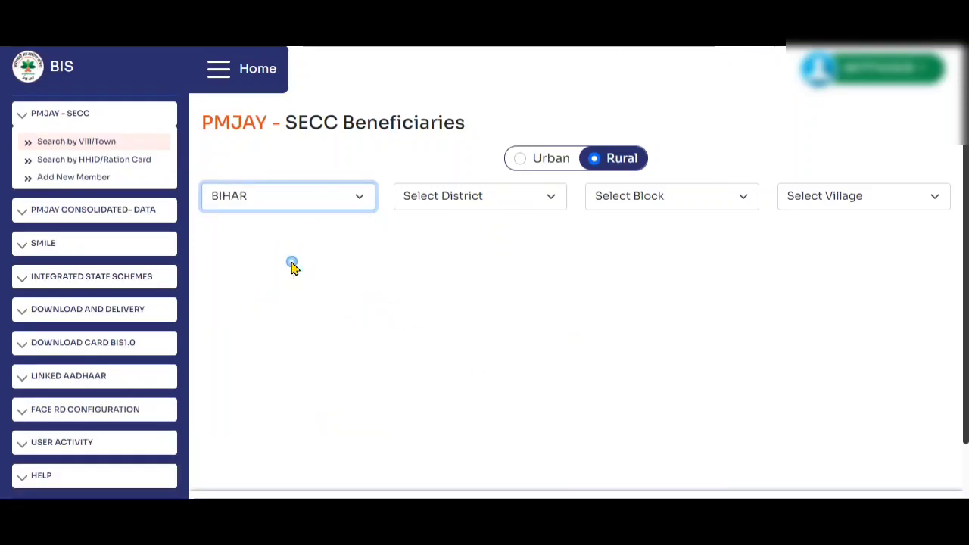
click(452, 198)
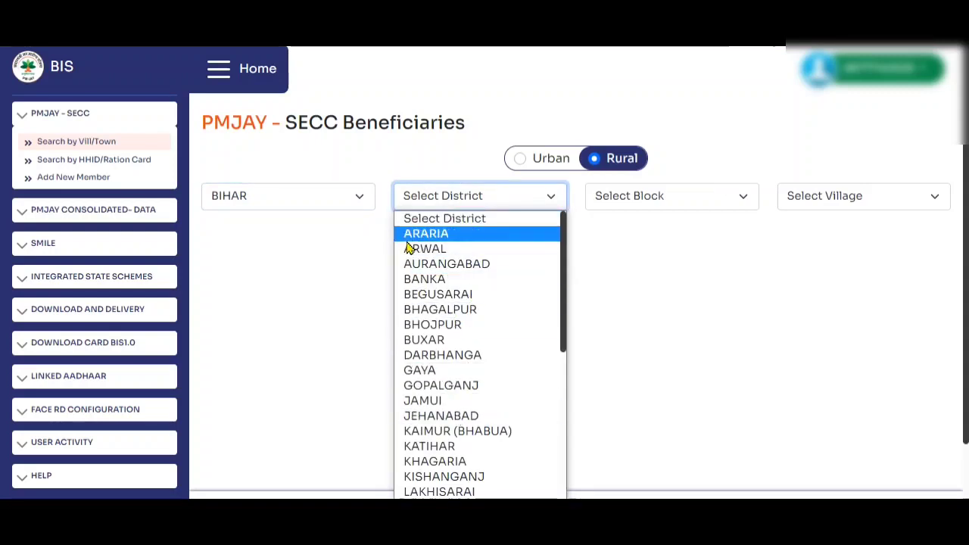
click(430, 237)
click(625, 203)
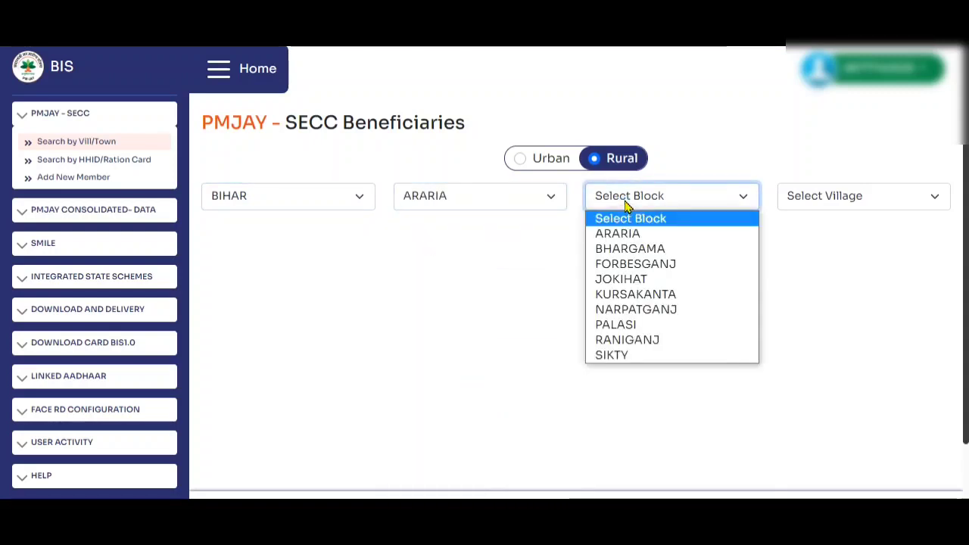
click(641, 251)
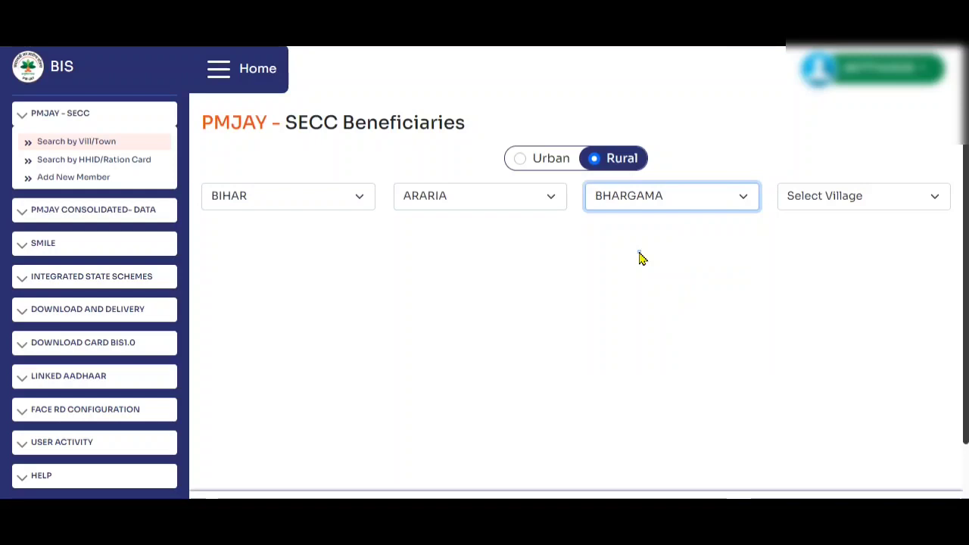
click(801, 189)
click(841, 239)
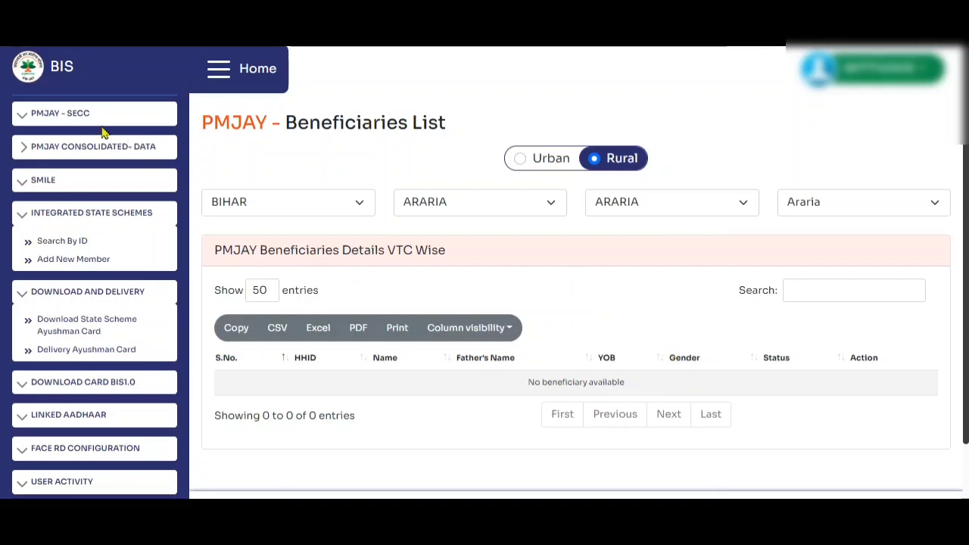
click(81, 116)
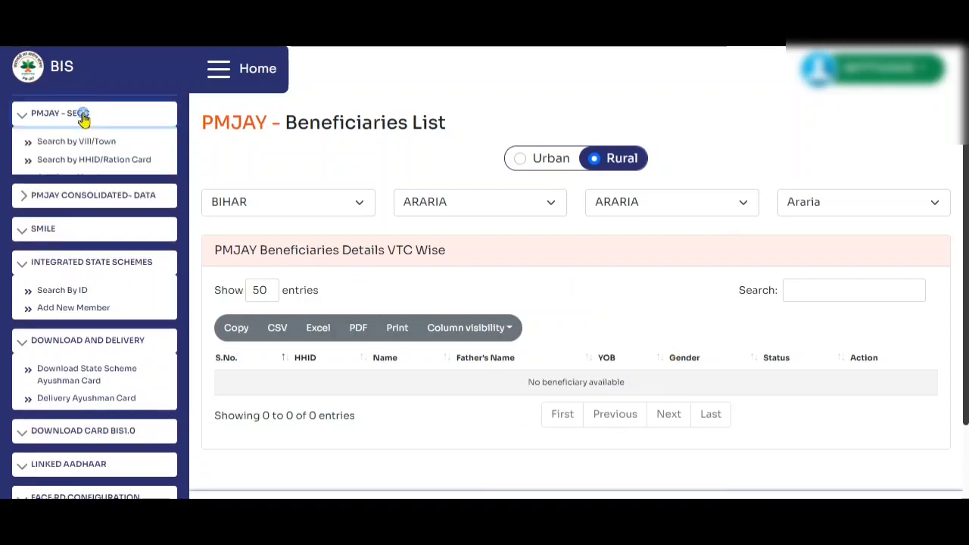
click(124, 163)
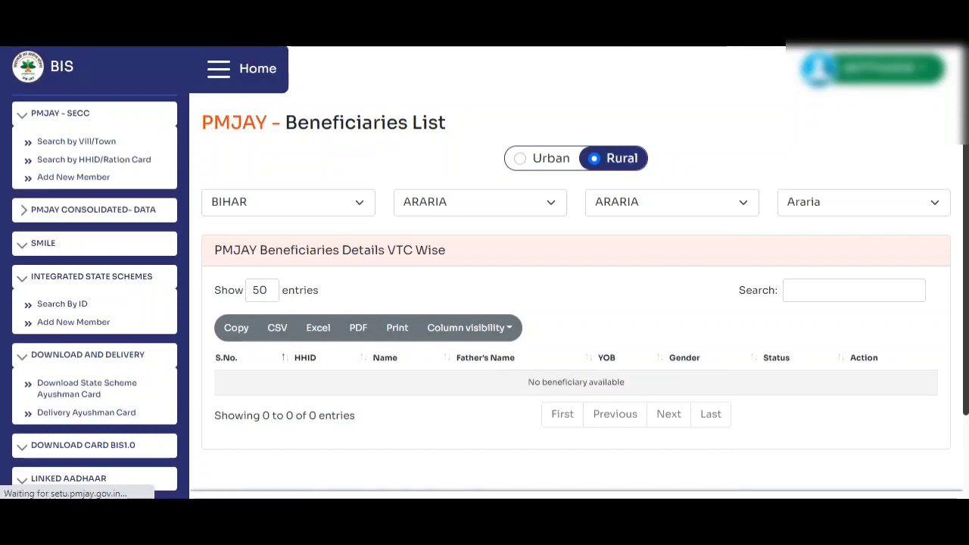
- Select BIHAR, fill the HHID from the autofill suggestion, and get the household's details
click(285, 200)
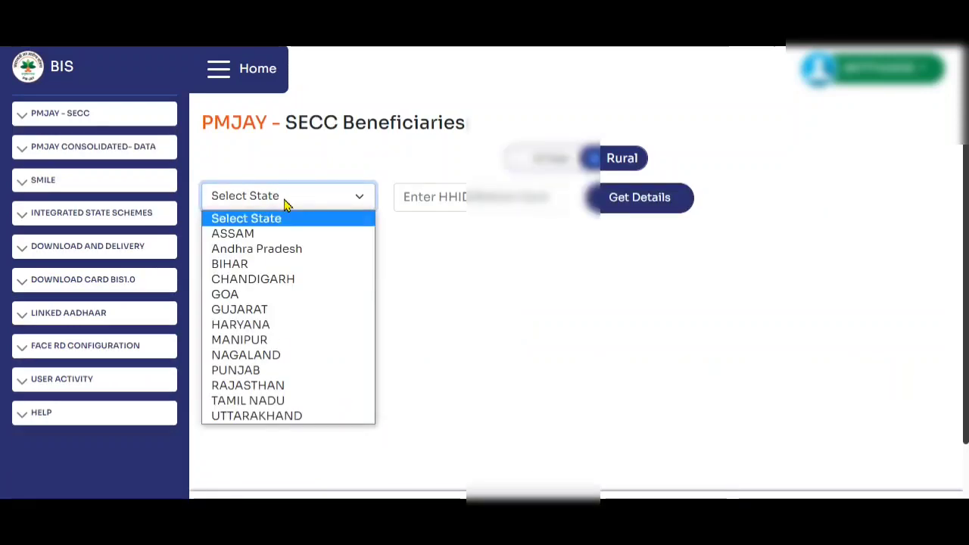
click(271, 266)
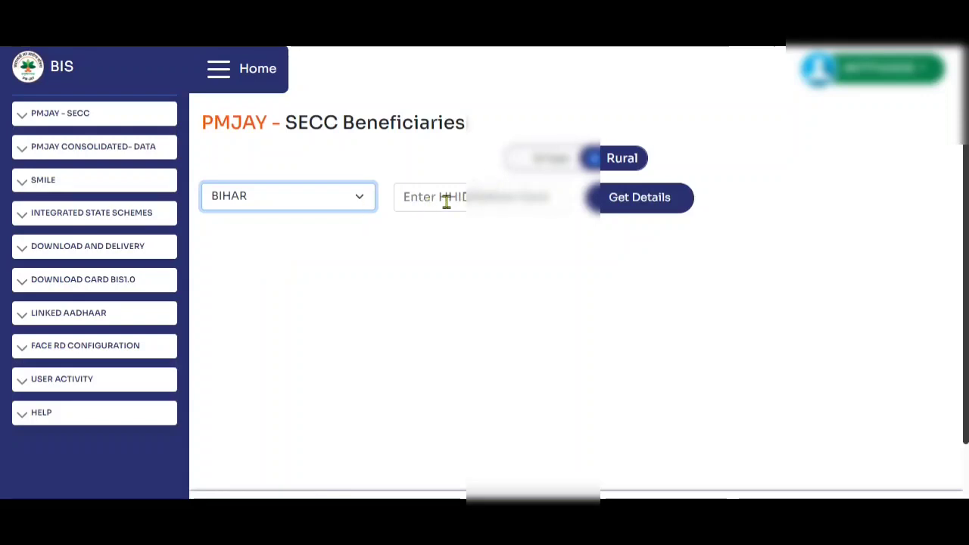
click(504, 196)
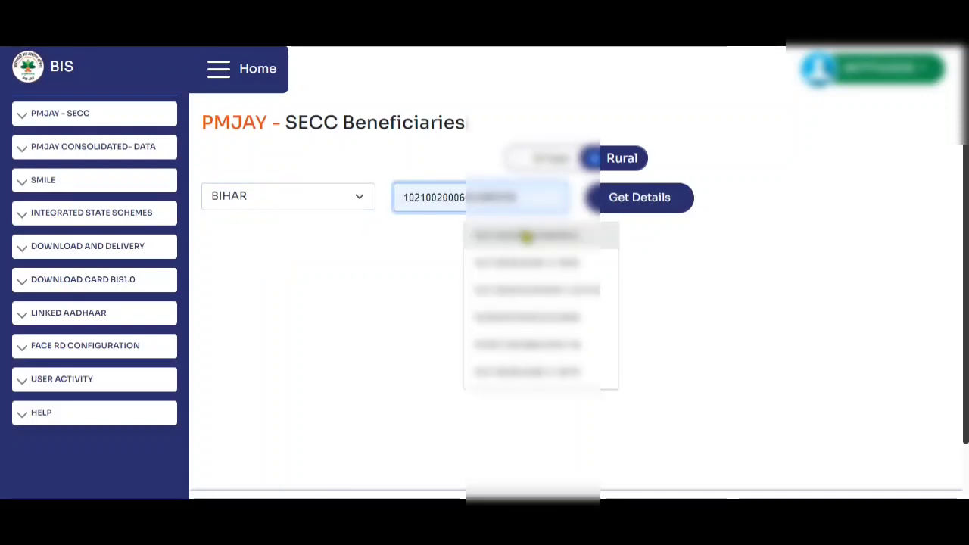
click(528, 237)
click(623, 214)
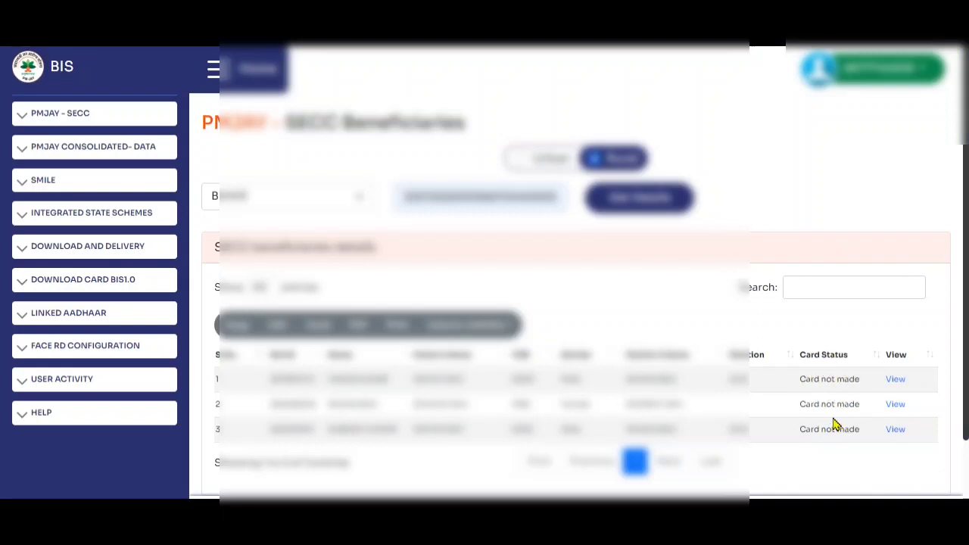
- Open View on a member's row and advance past Beneficiary Details to the Aadhaar details step
click(898, 382)
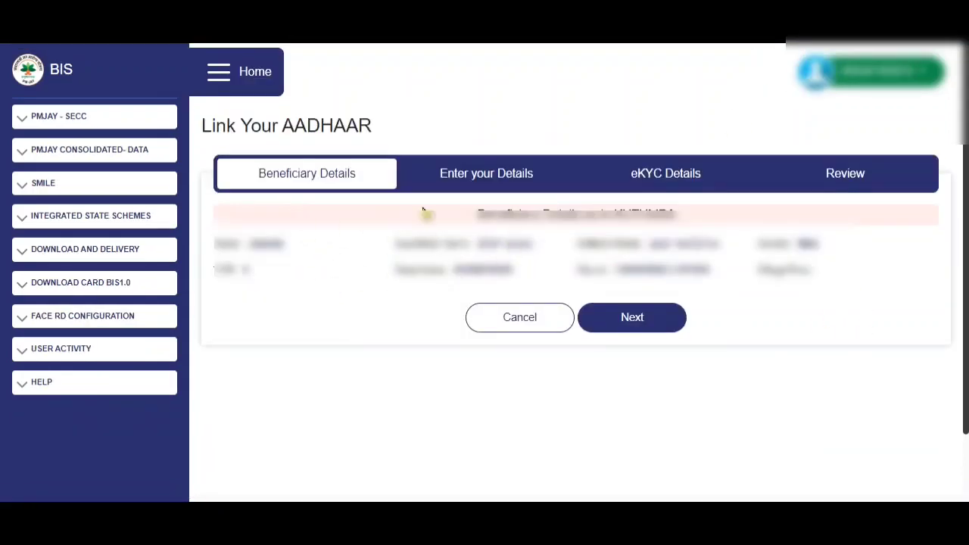
click(636, 319)
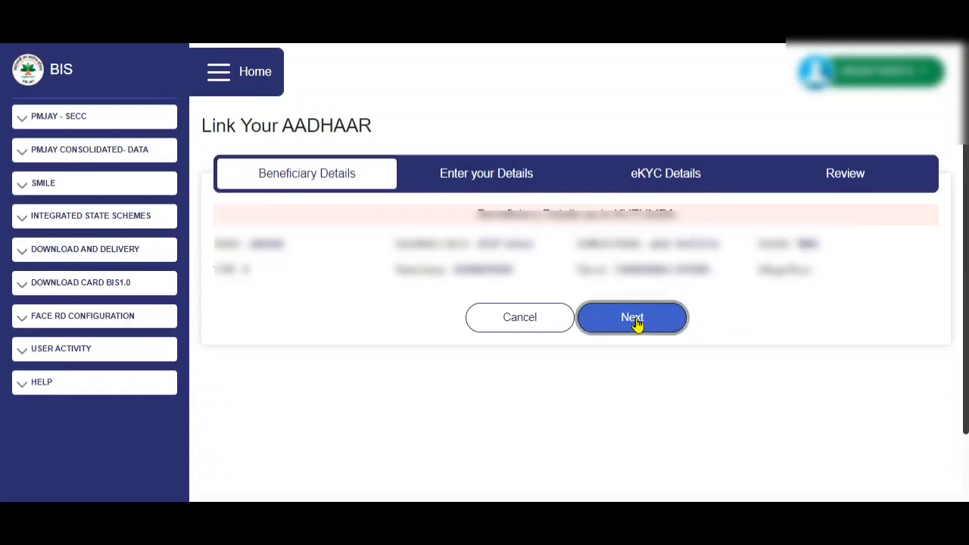
click(636, 322)
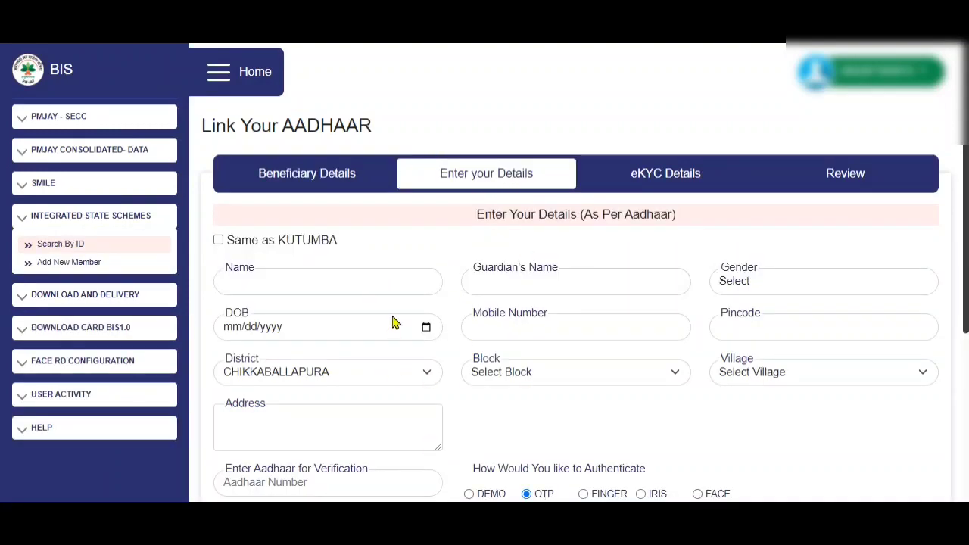
- Tick Same as KUTUMBA to prefill the member's name, guardian's name and gender Male
scroll(392, 323, down, 2)
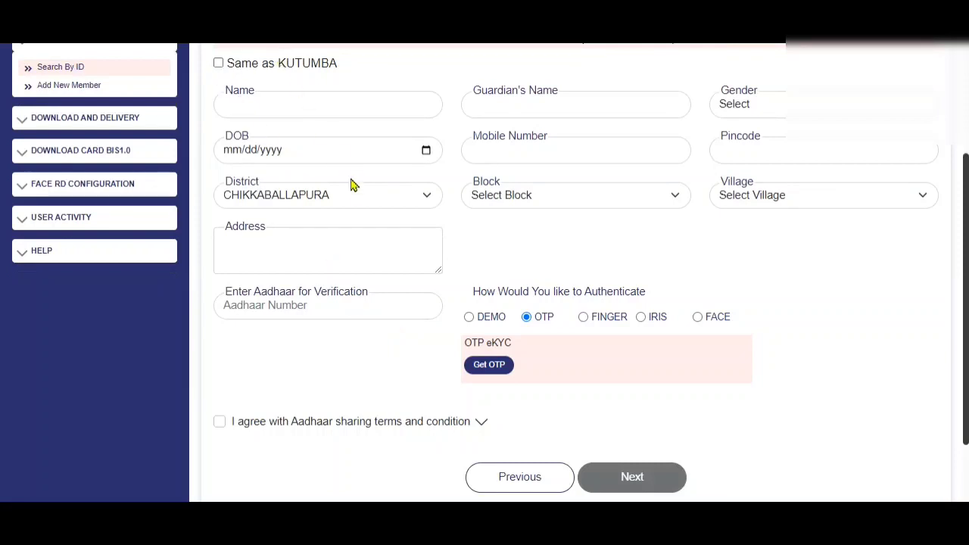
scroll(357, 193, up, 2)
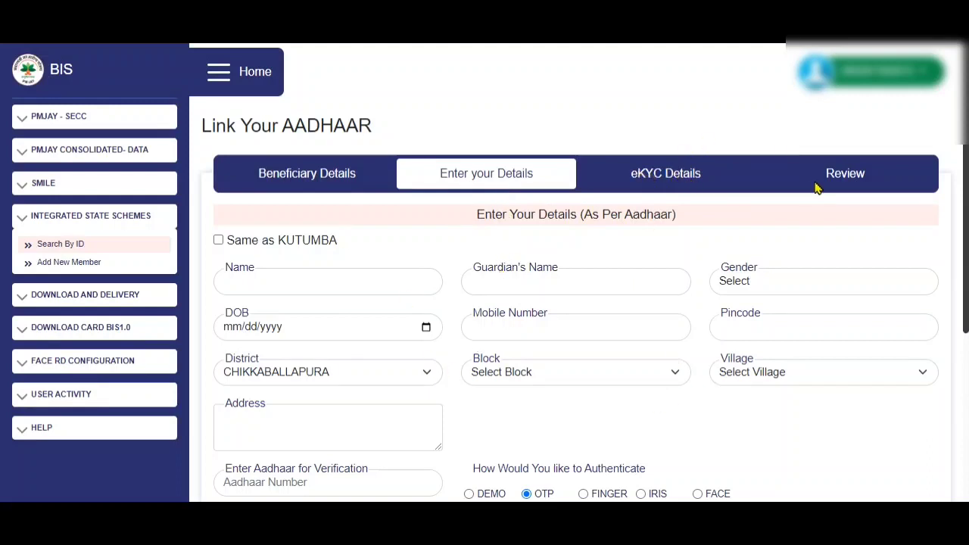
click(218, 240)
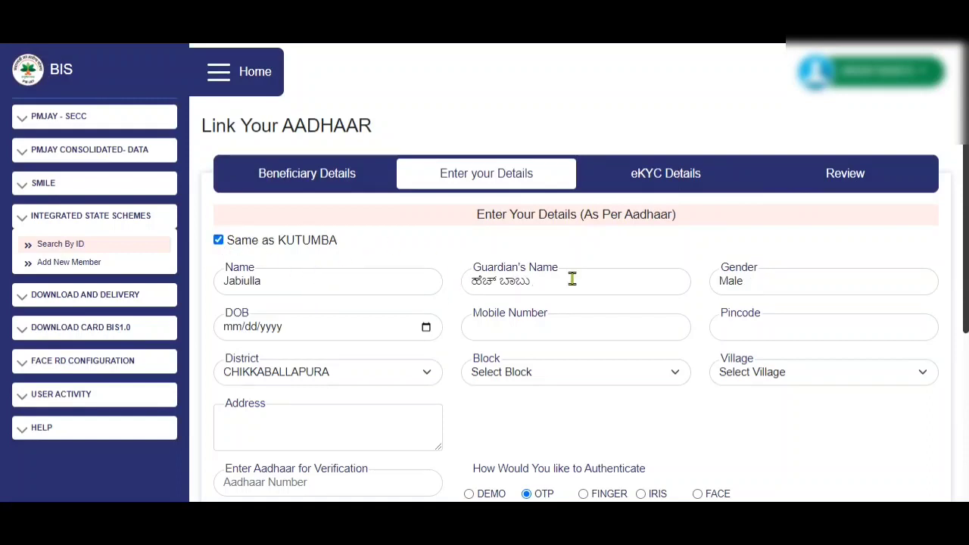
scroll(340, 314, down, 2)
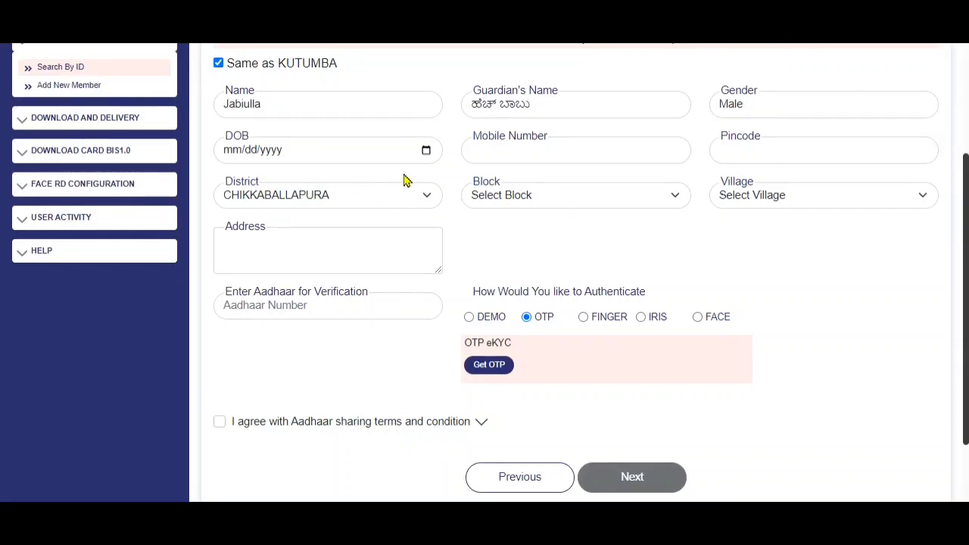
- Open and close the Block and Village dropdowns on the Aadhaar details form without choosing
click(504, 195)
click(822, 256)
click(746, 201)
click(809, 251)
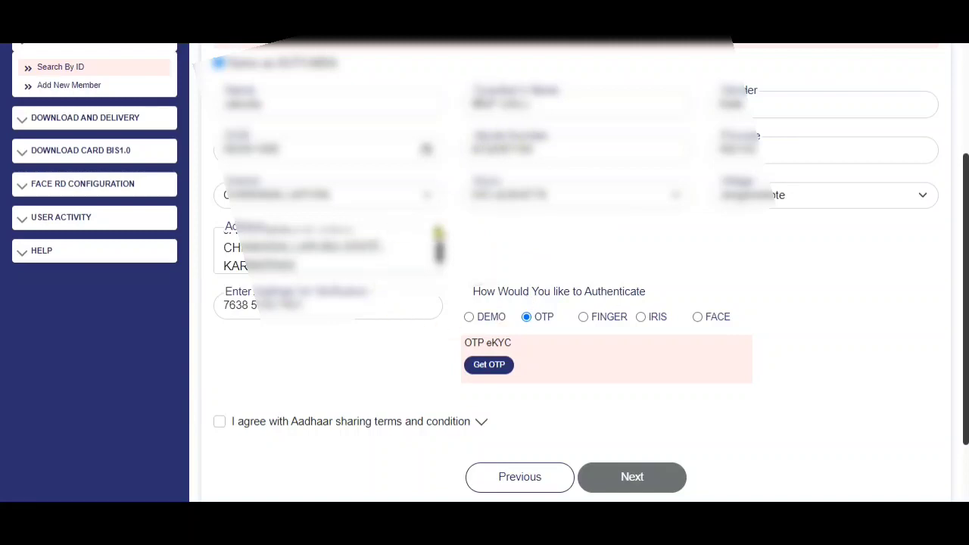
- Request and enter the Aadhaar OTP, agree to the sharing terms, and fetch the eKYC details
click(490, 366)
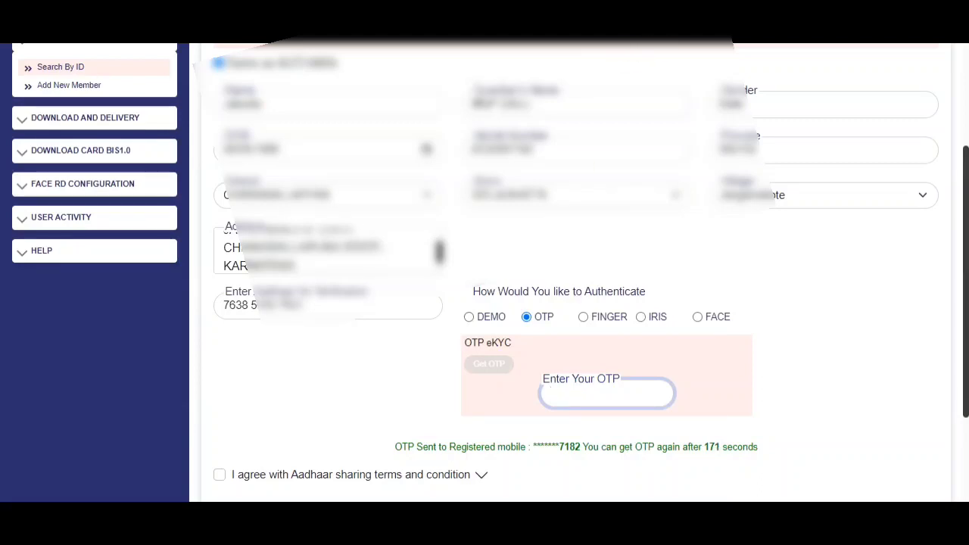
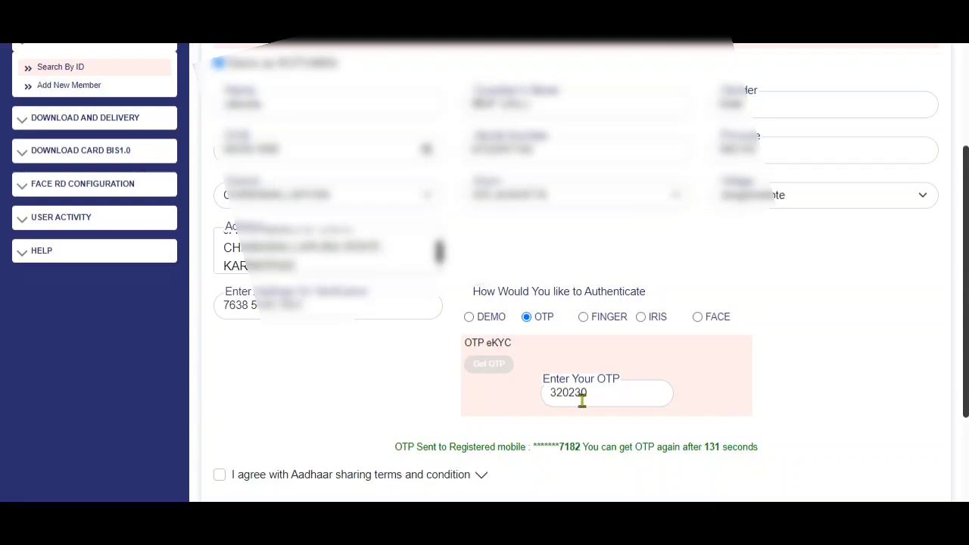
scroll(581, 401, down, 2)
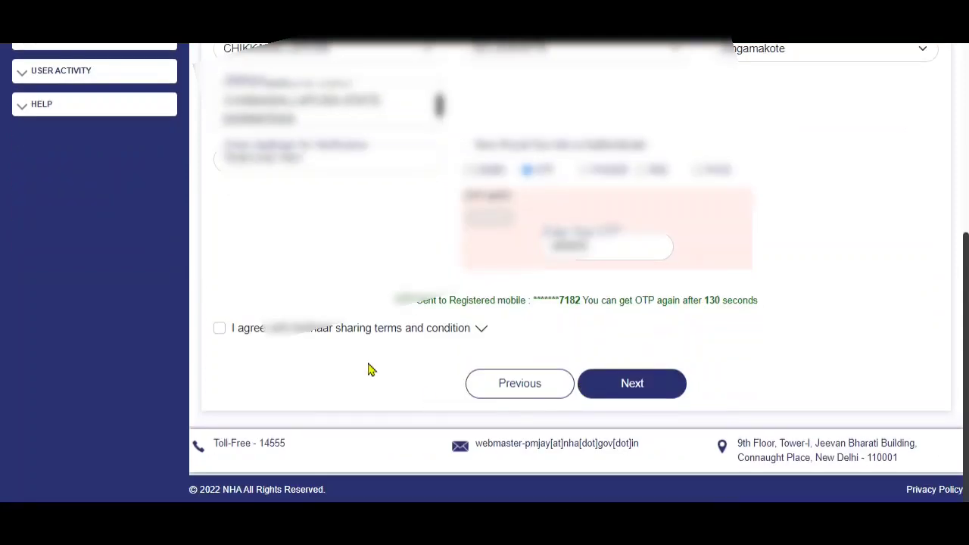
click(220, 328)
click(615, 402)
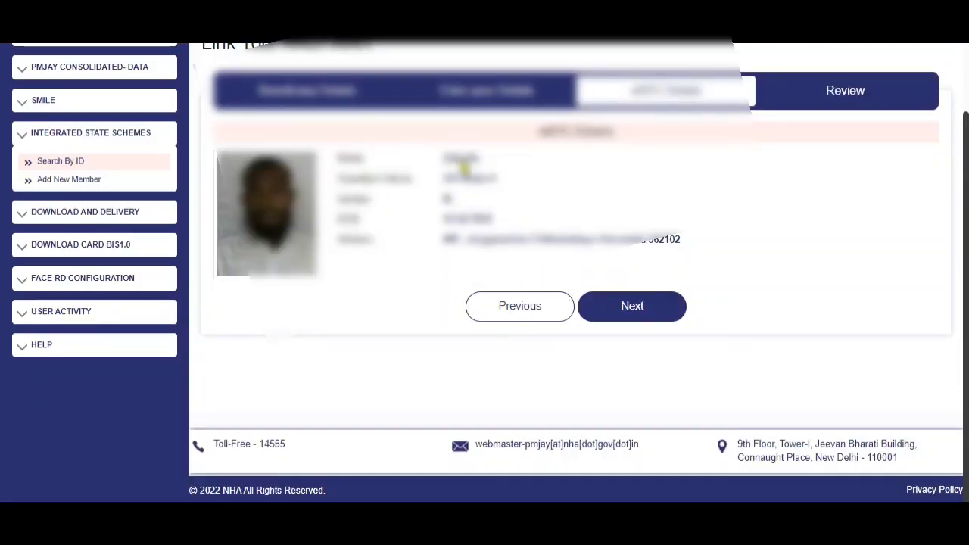
- Move on to the Review step and accept the declaration that the furnished details are true
click(634, 309)
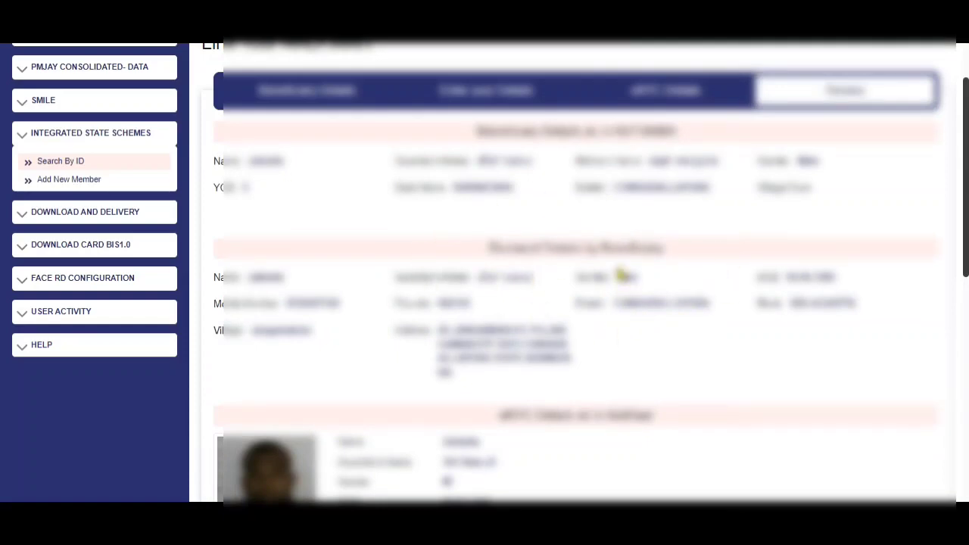
scroll(621, 276, down, 7)
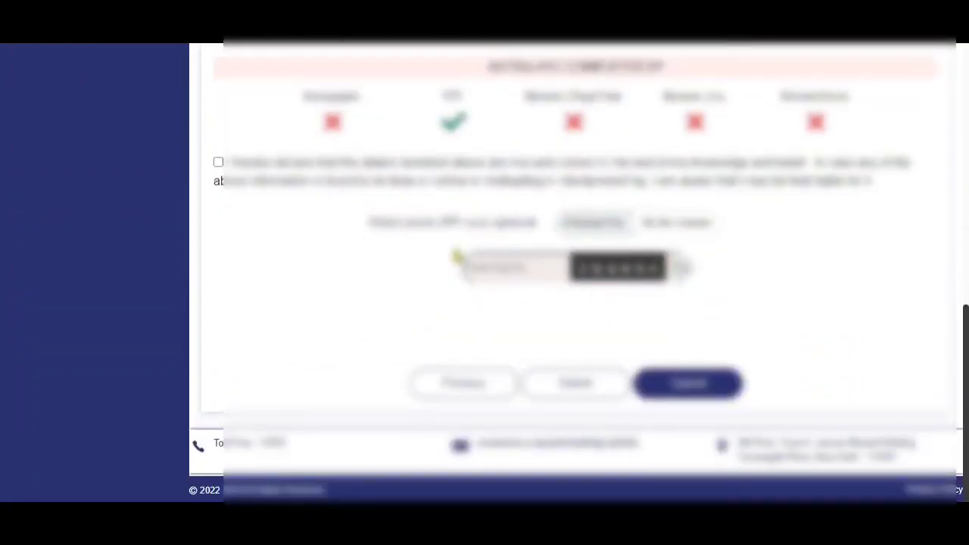
click(218, 164)
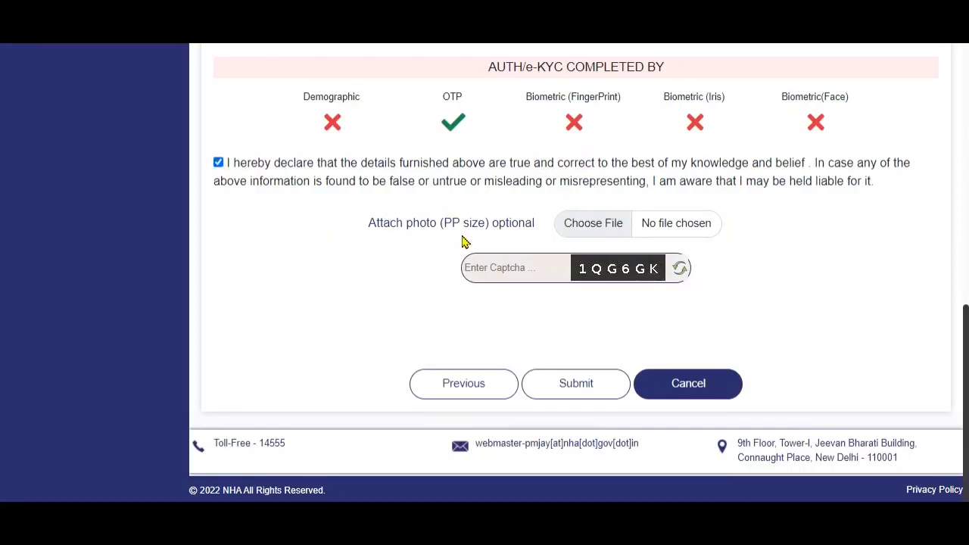
- Fill in the displayed captcha code in the Enter Captcha field
scroll(496, 253, up, 2)
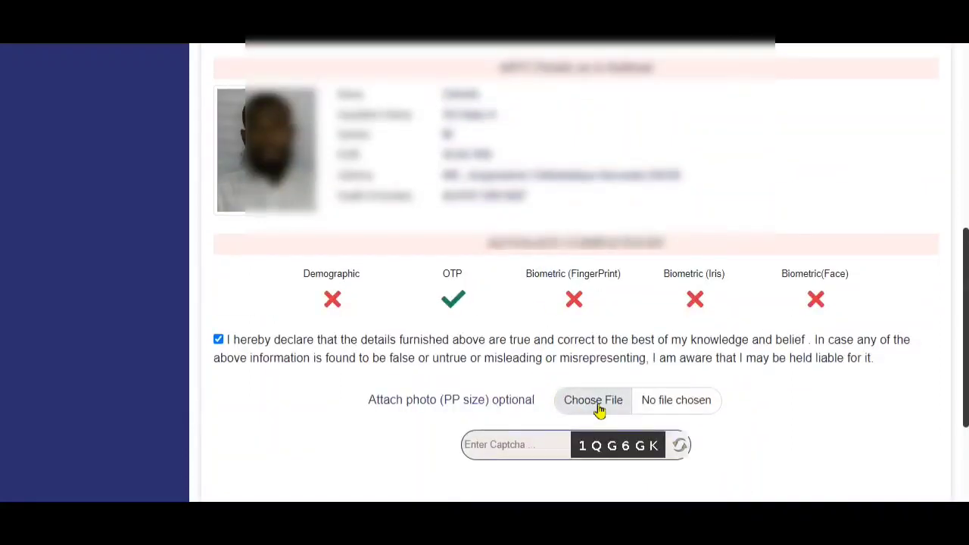
scroll(606, 402, down, 2)
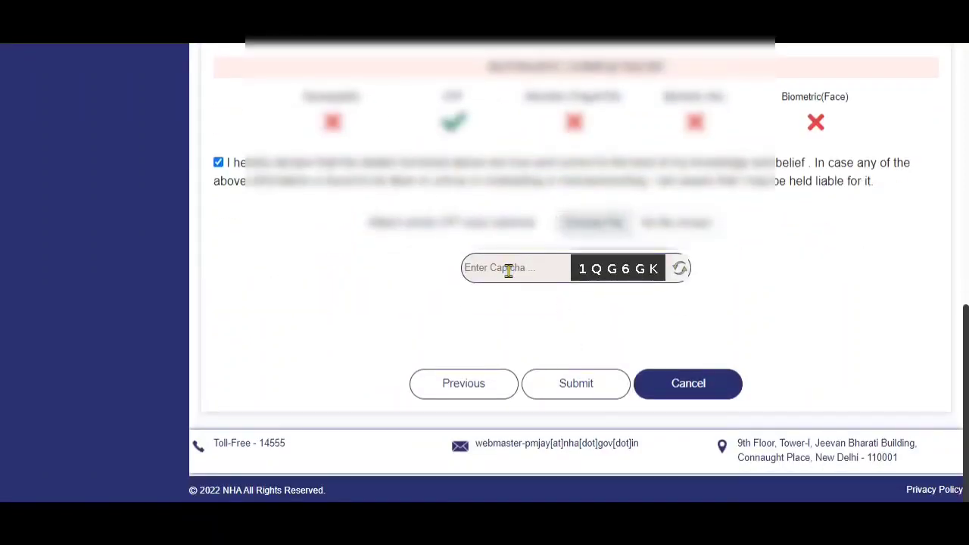
click(509, 270)
text(1QG6GK)
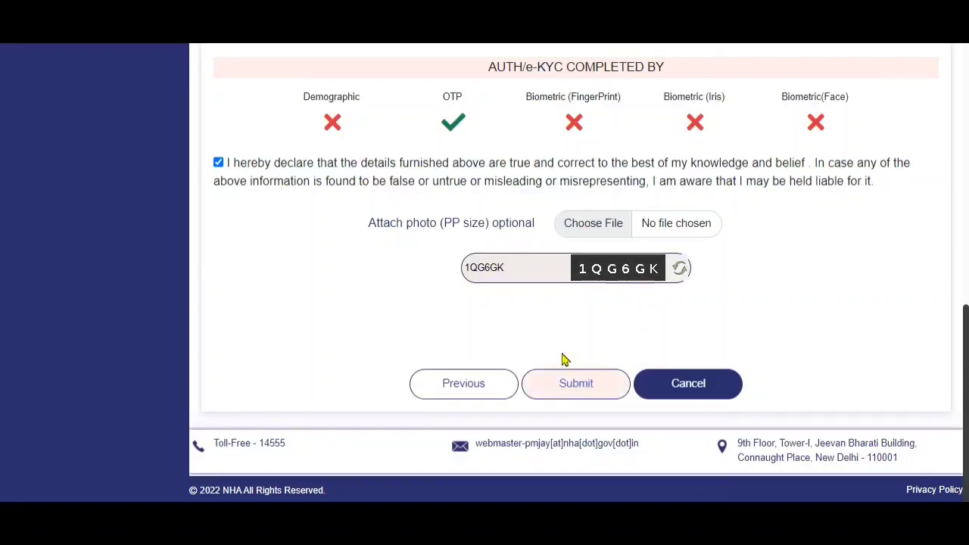
- Submit the Aadhaar linking form, then expand DOWNLOAD AND DELIVERY › DOWNLOAD CARD BIS1.0 in the sidebar
click(576, 389)
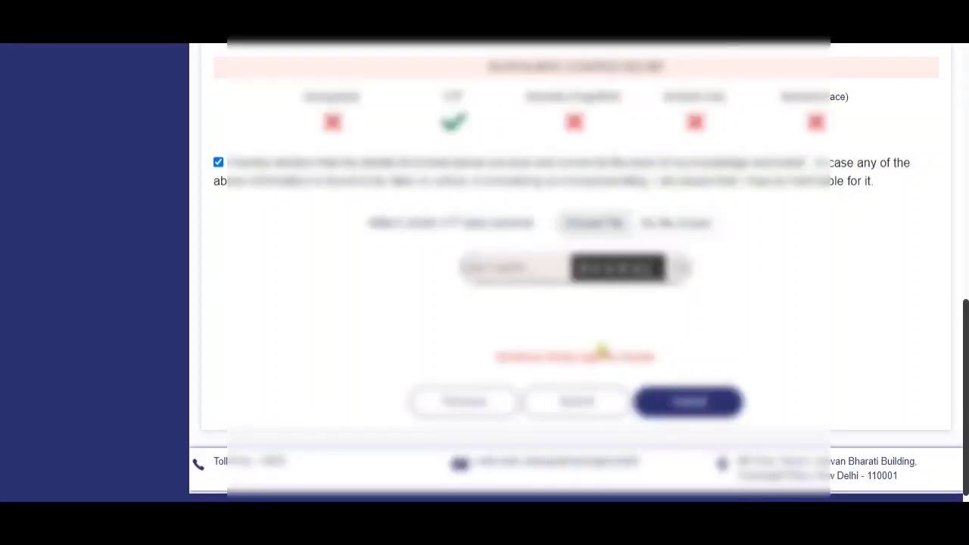
scroll(584, 350, up, 2)
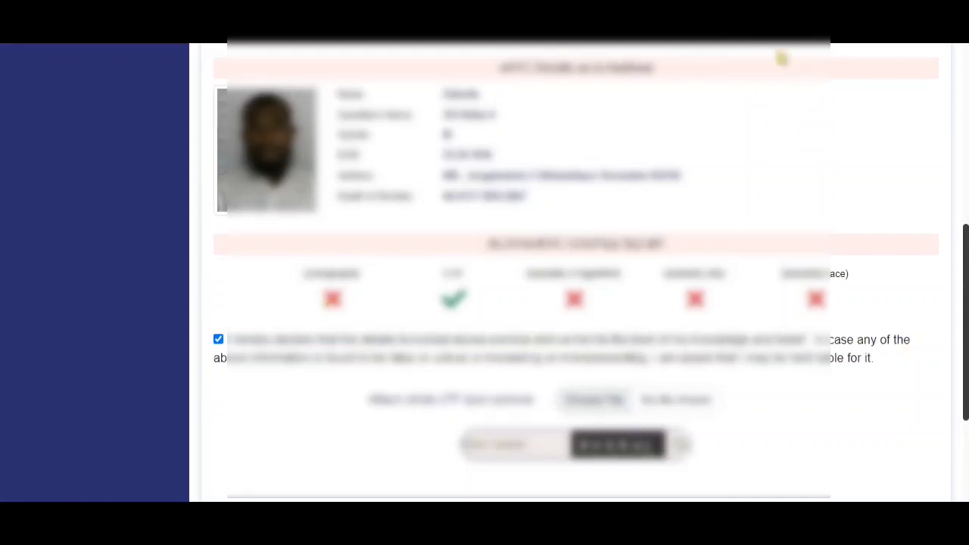
scroll(465, 258, up, 3)
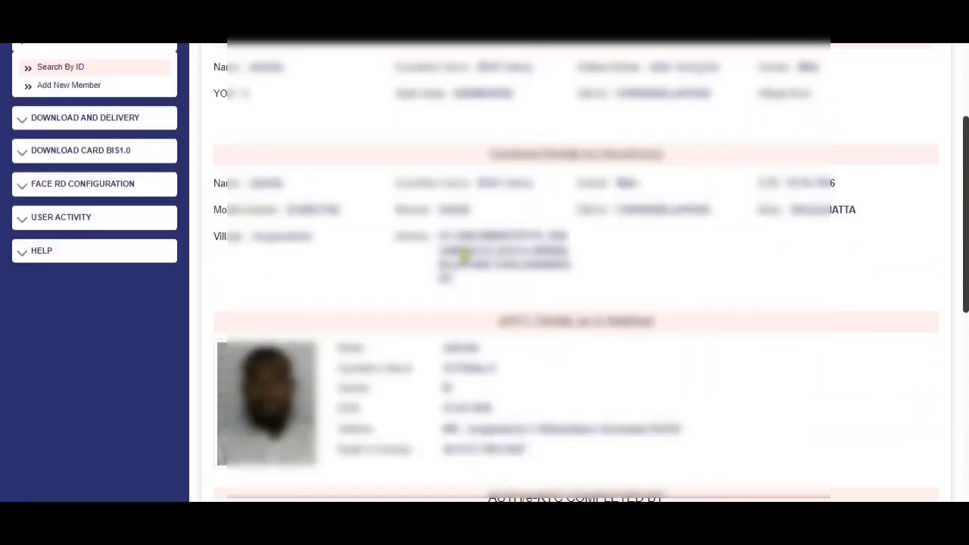
click(34, 124)
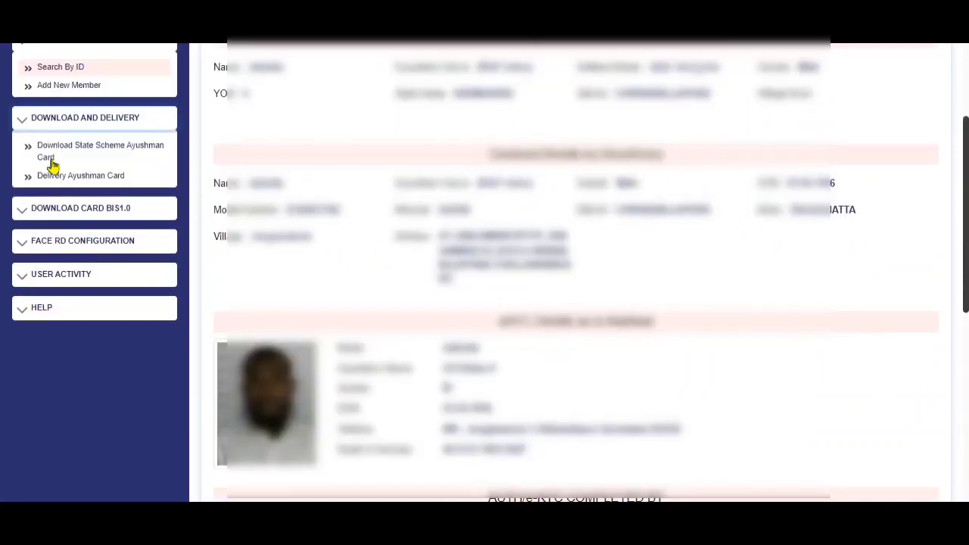
click(45, 209)
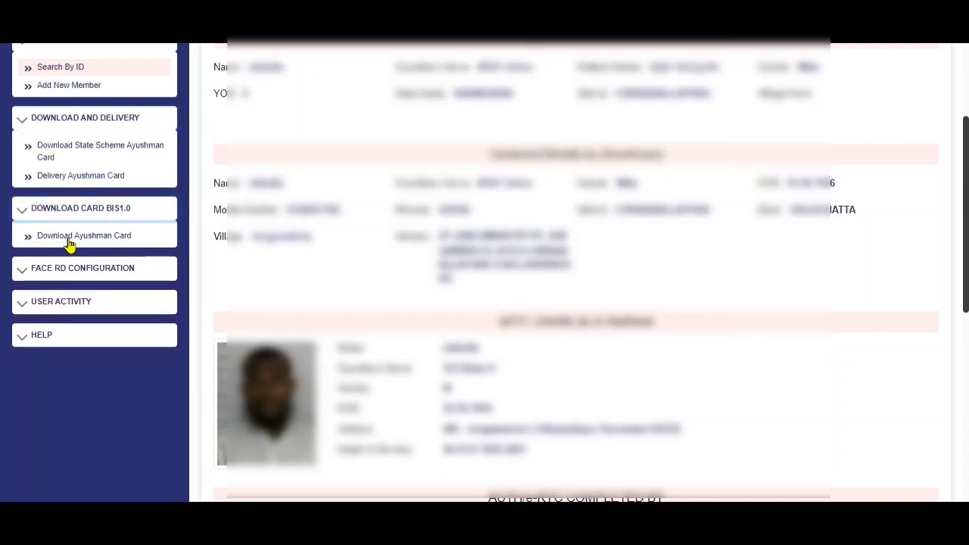